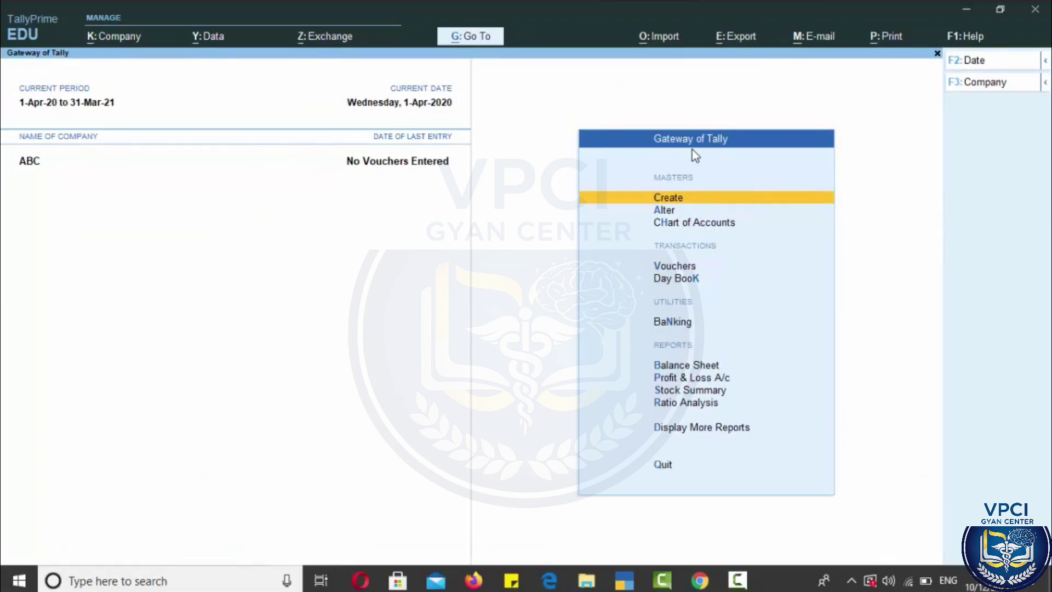
Step: Start creating a ledger named with the owner's name followed by CAPITAL, leave the alias blank, and proceed to its parent group
click(678, 200)
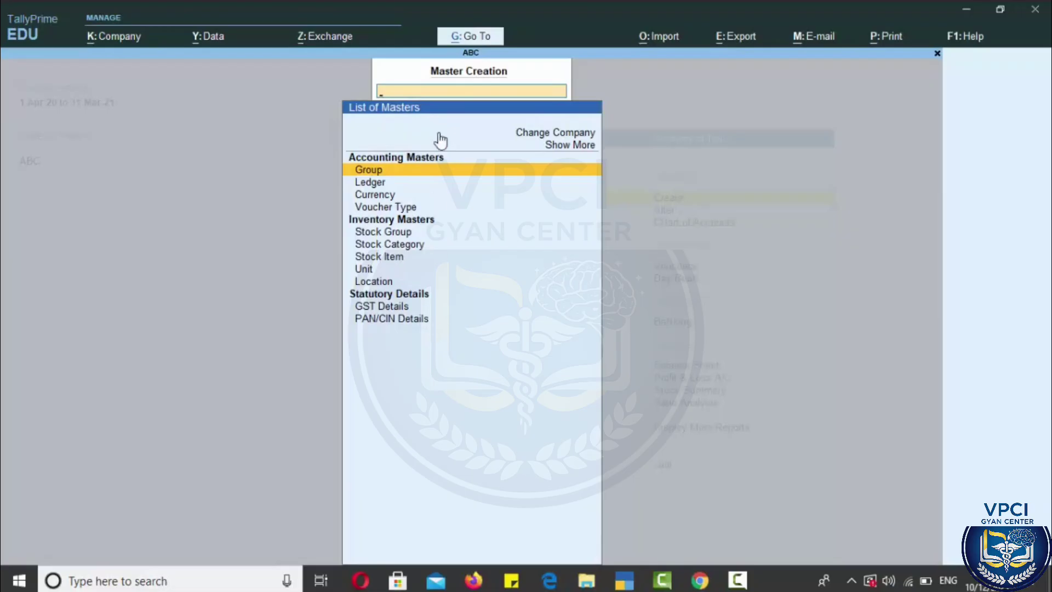
click(372, 183)
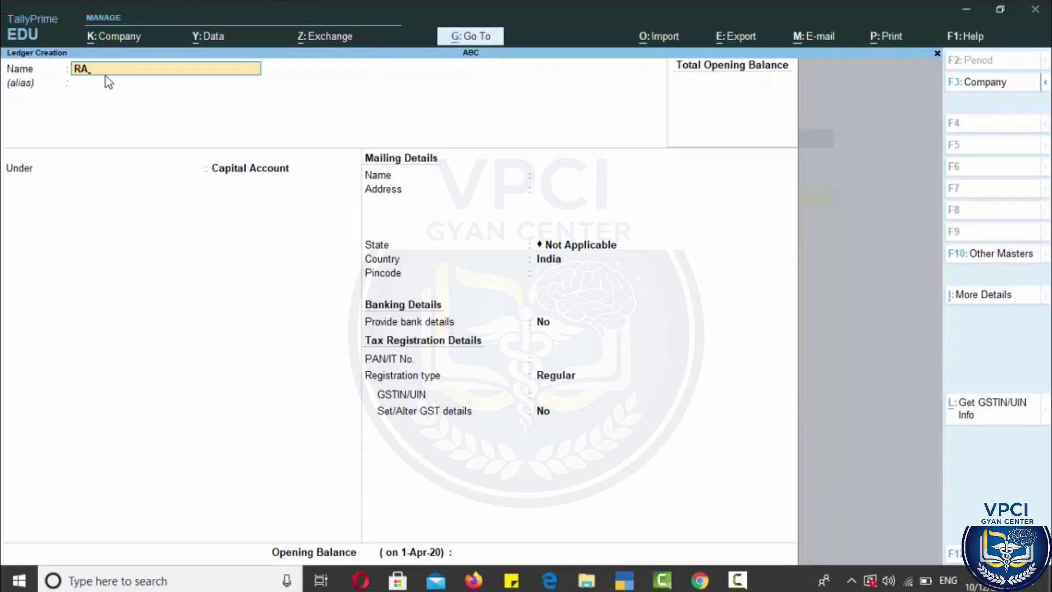
text(M CAPITAL)
key(Return)
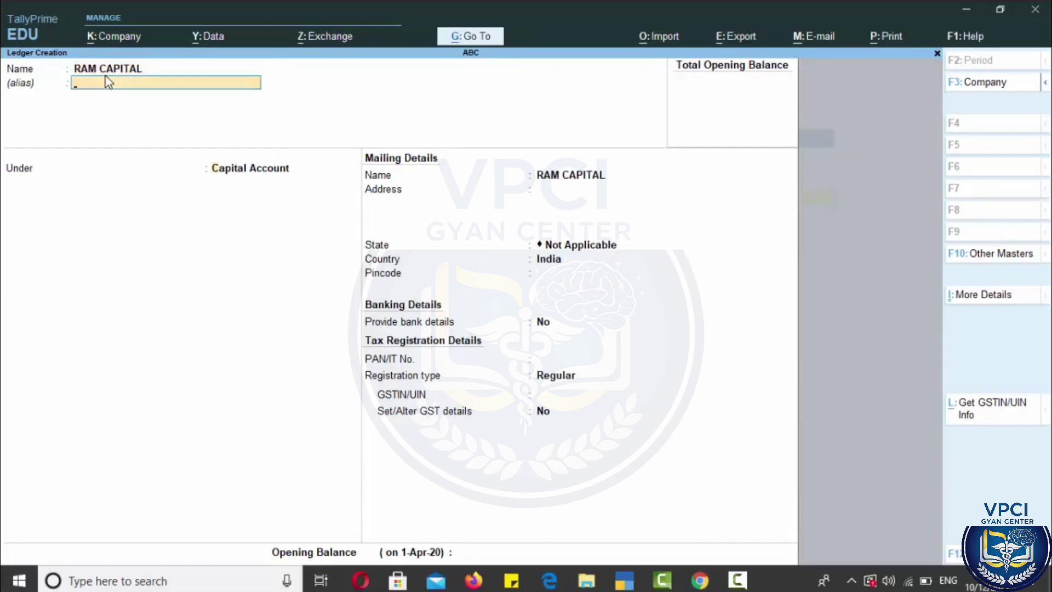
key(Return)
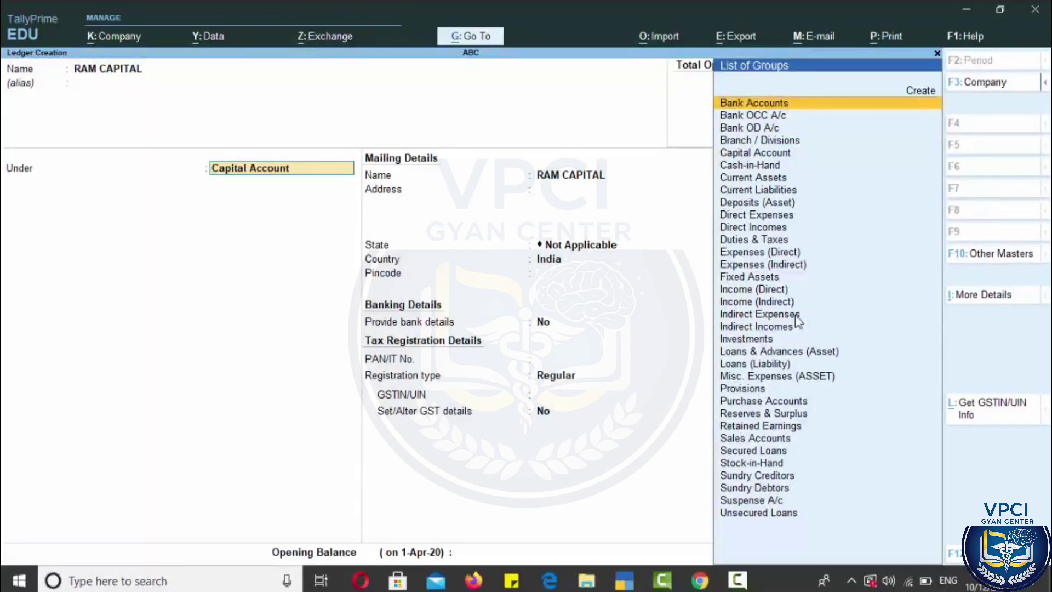
Step: Review the account groups from Capital Account and Cash-in-Hand through Current Liabilities to Deposits (Asset)
key(ctrl+a)
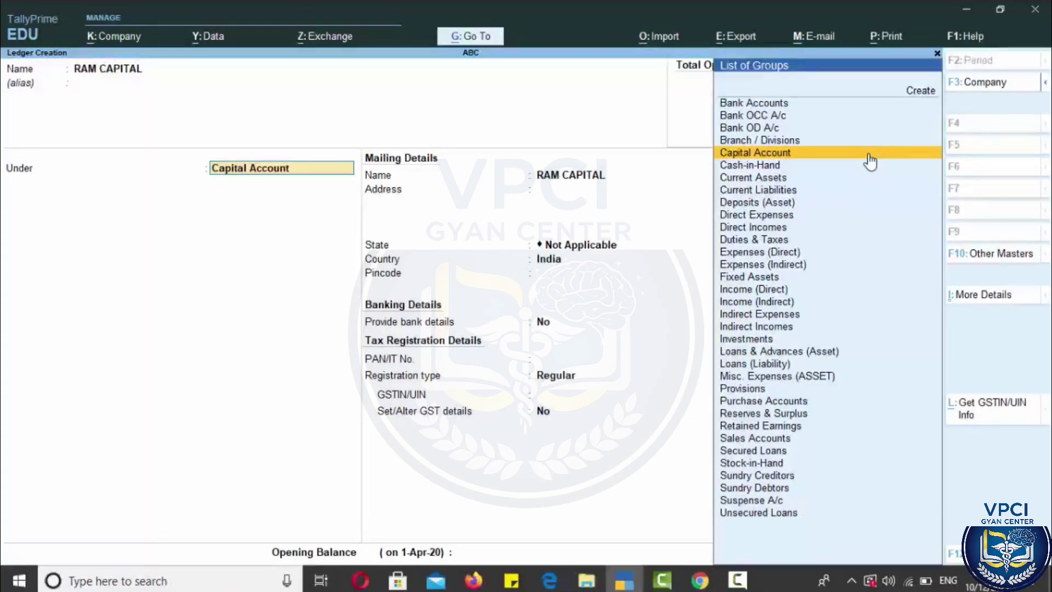
key(Down)
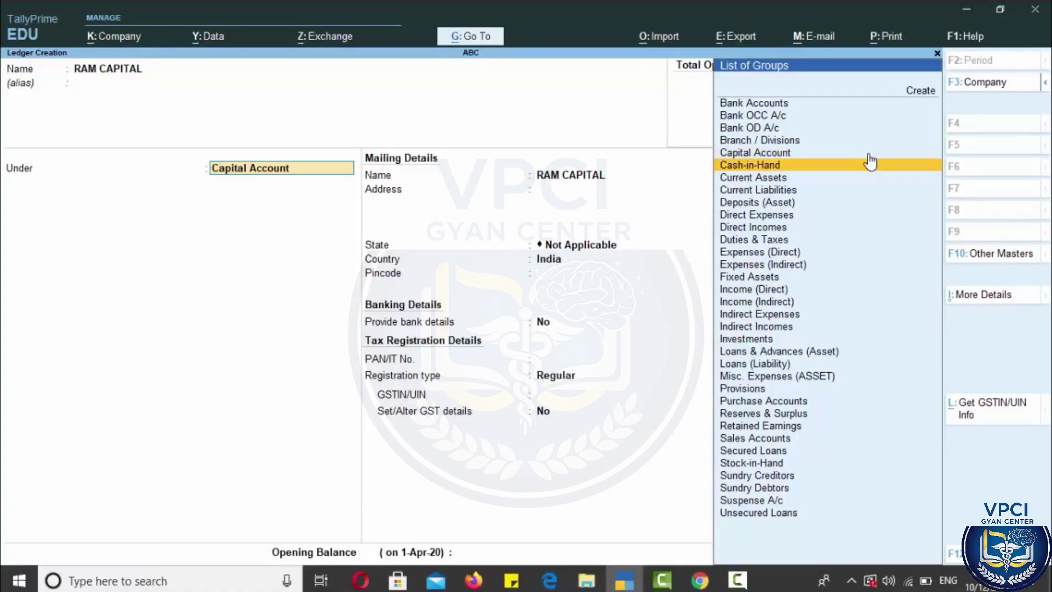
key(ctrl+a)
key(Down)
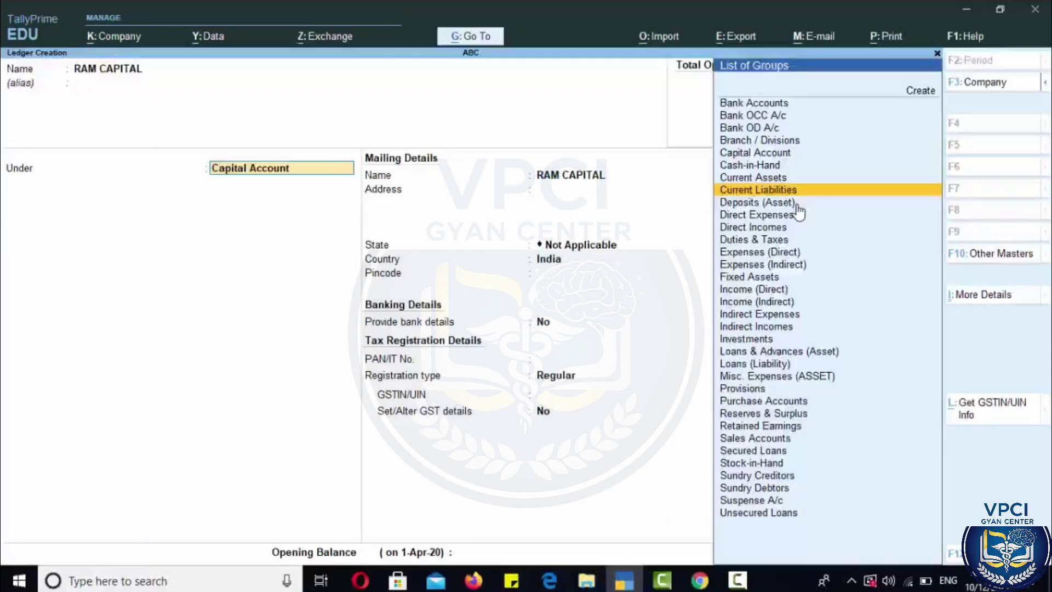
click(798, 204)
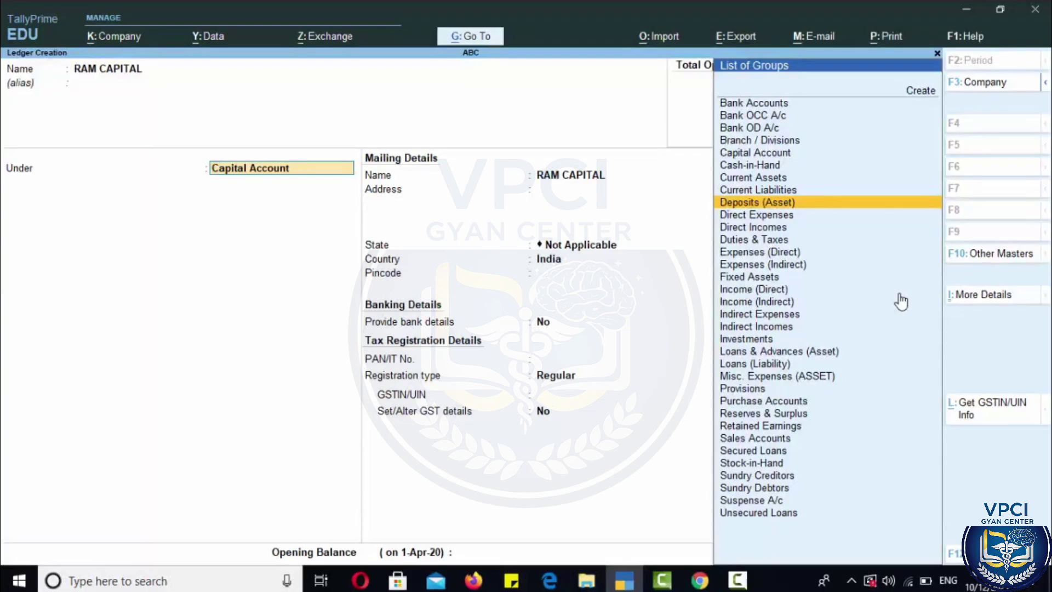
Step: Compare the Direct Expenses, Direct Incomes, Duties & Taxes and Expenses (Direct) groups in the list of groups
key(Down)
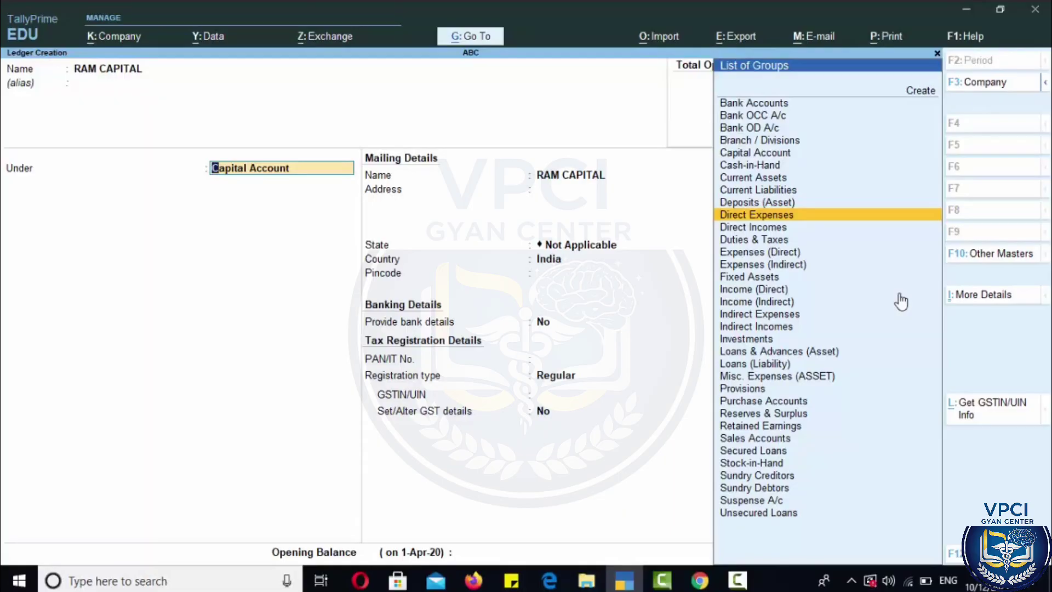
key(Down)
key(Down)
key(Down)
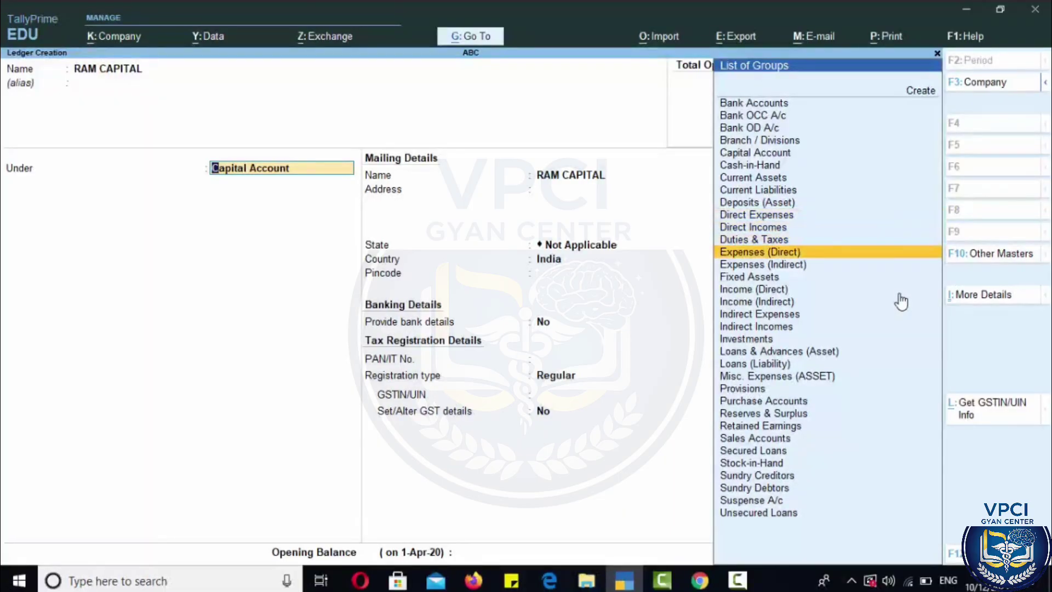
key(Up)
key(Up)
key(Up)
key(Down)
key(Down)
key(Down)
key(Up)
key(Up)
key(Up)
key(Down)
key(Down)
key(Down)
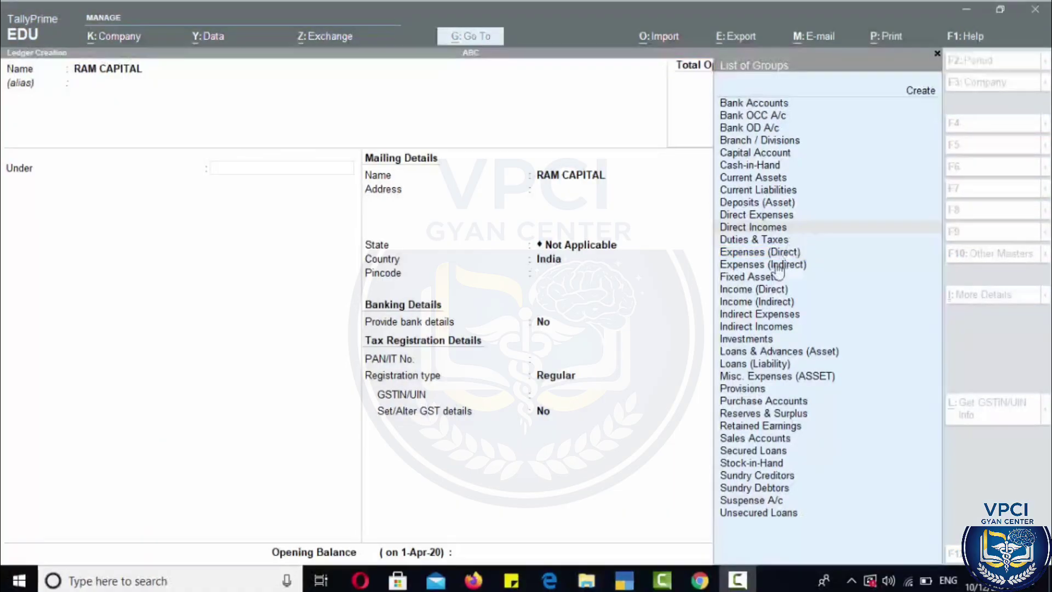
Step: Compare the direct and indirect income and expense groups, then examine Fixed Assets
click(754, 290)
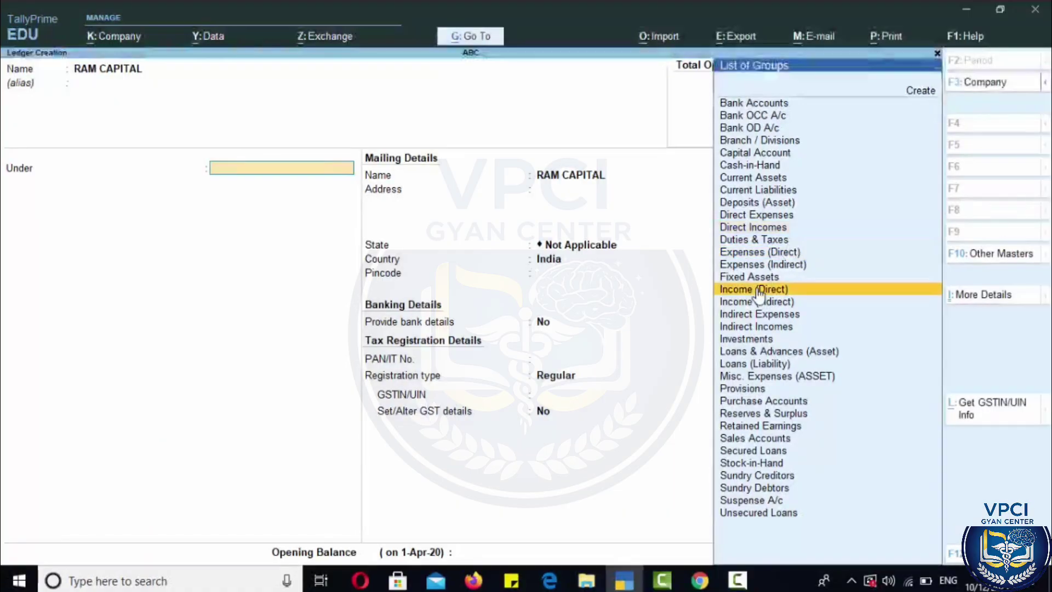
click(767, 229)
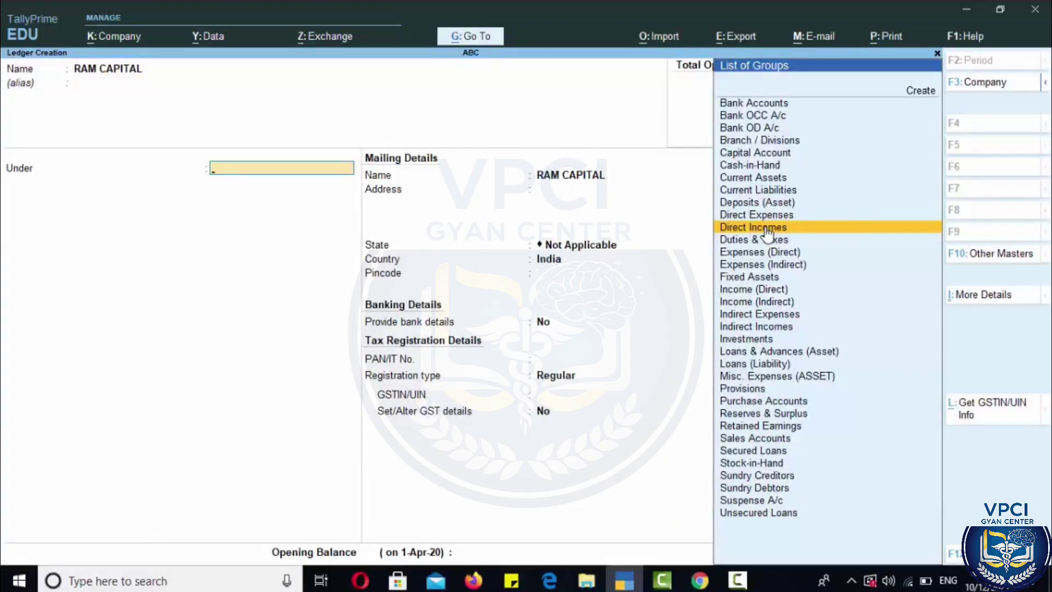
key(Down)
key(Down)
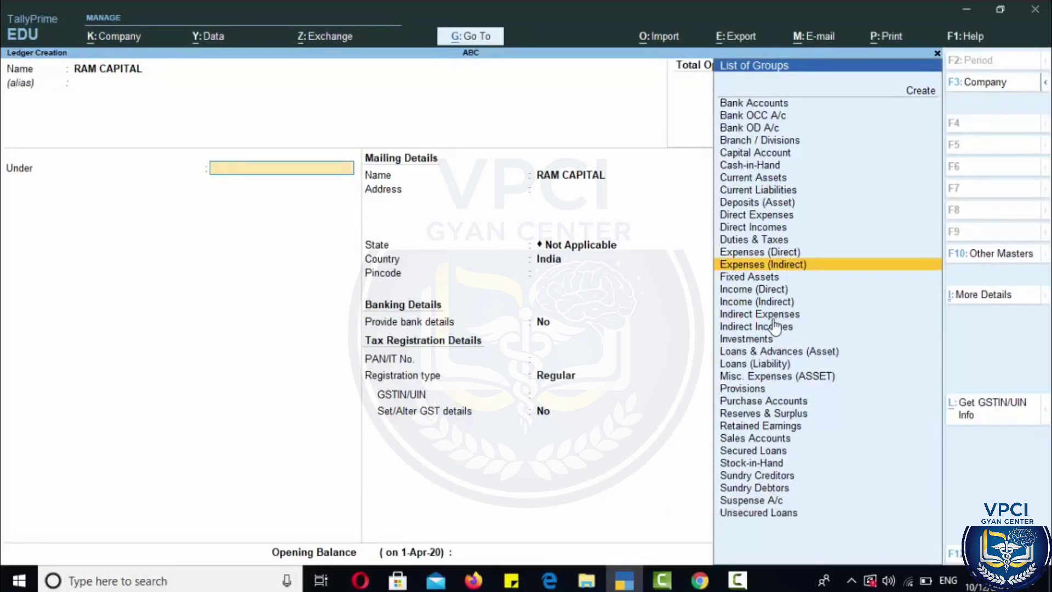
click(756, 267)
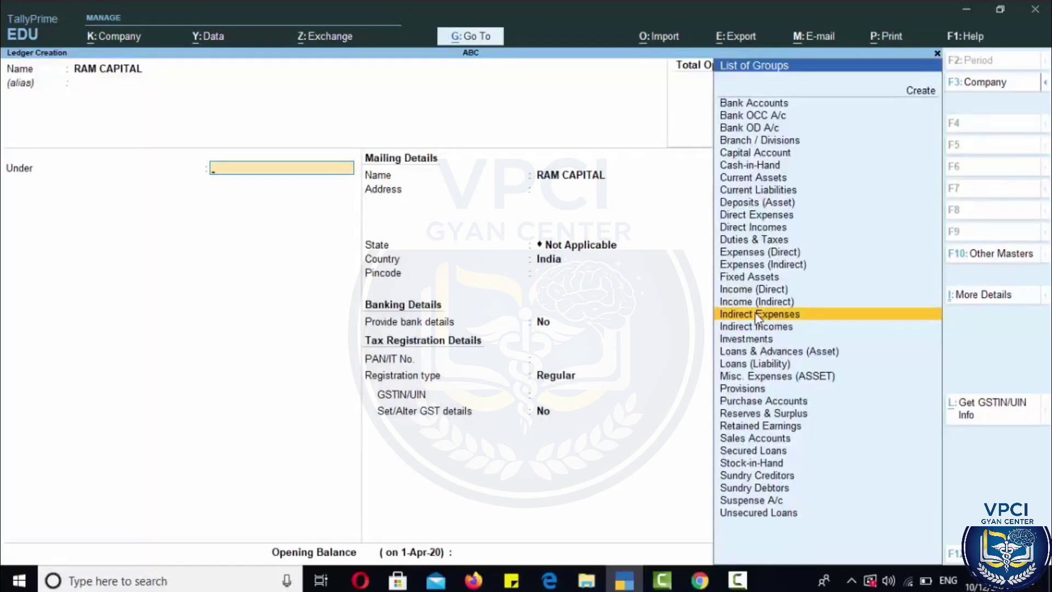
click(783, 270)
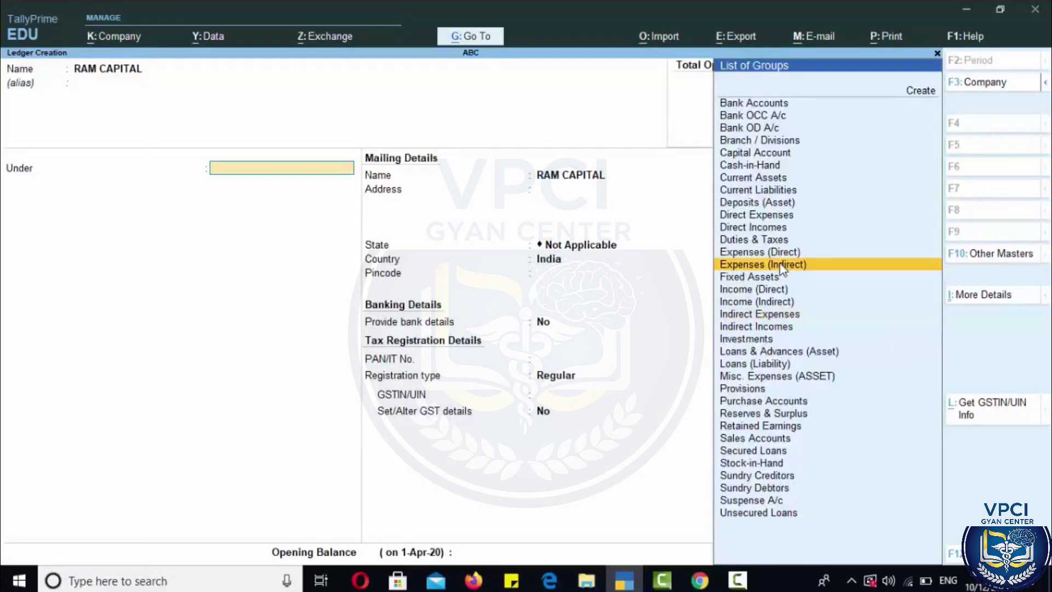
click(772, 315)
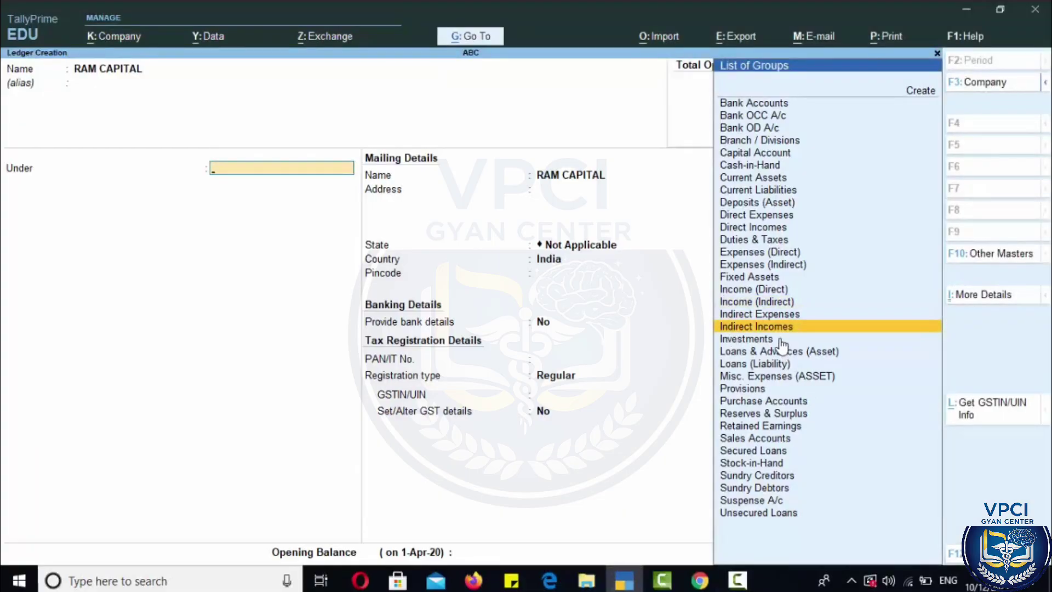
key(Up)
key(Up)
key(Up)
key(Up)
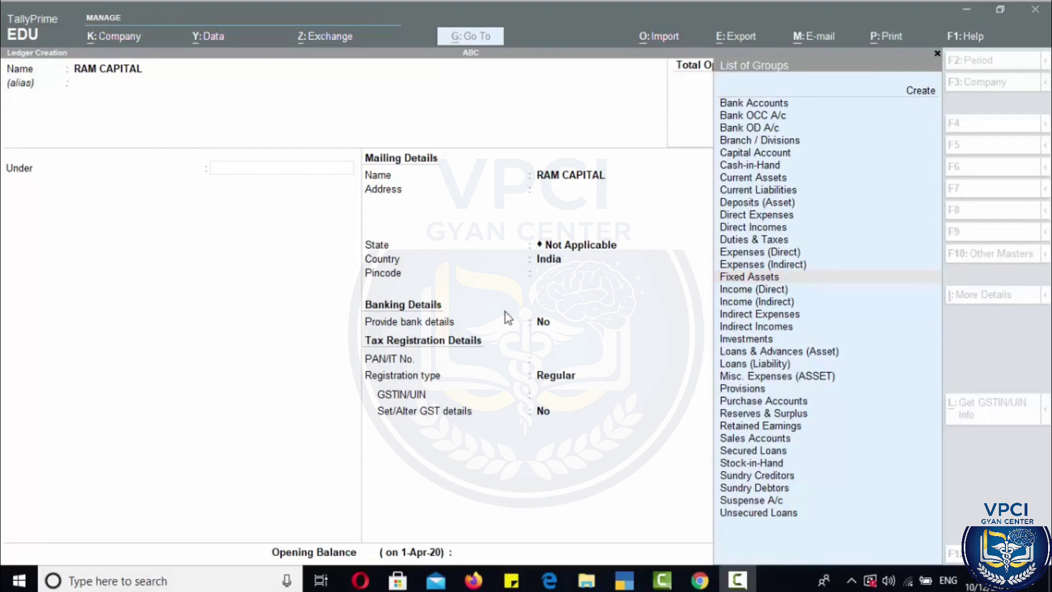
Step: Examine the groups from Investments through the loan, Misc. Expenses (ASSET) and Provisions groups to Purchase Accounts
click(831, 396)
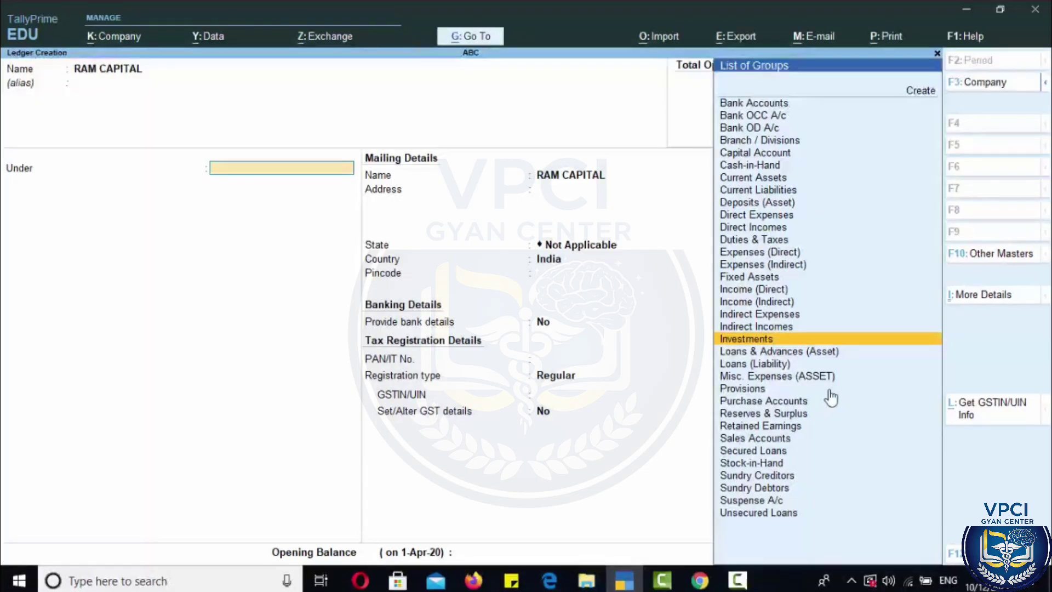
key(Down)
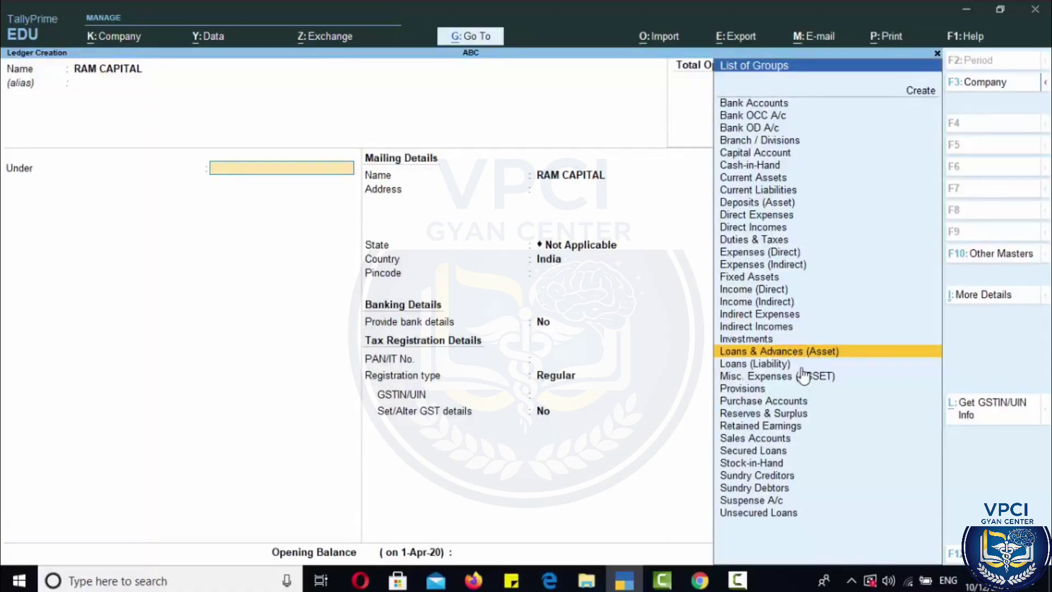
key(Down)
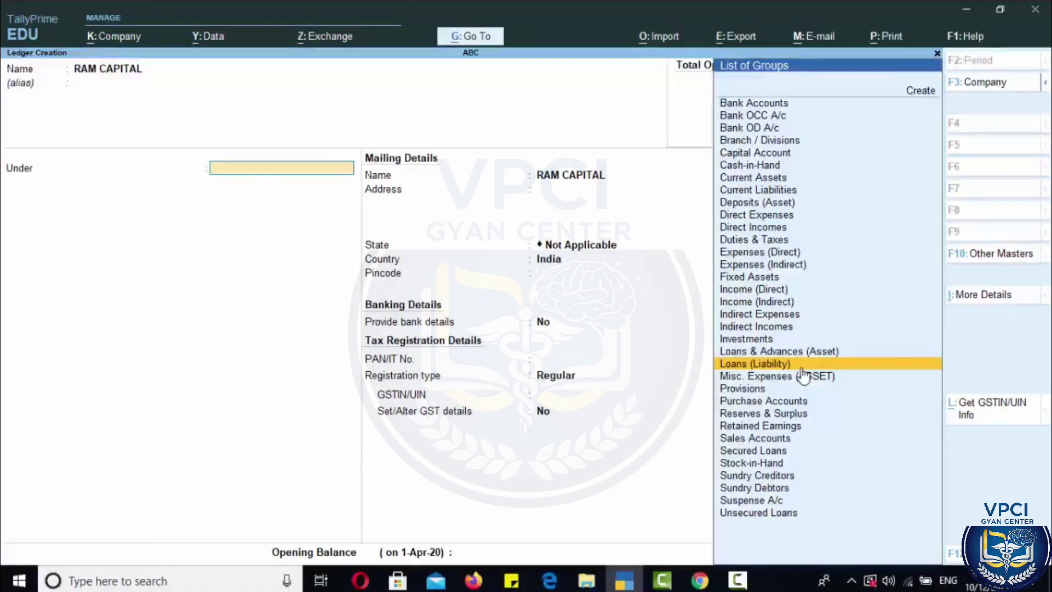
key(Down)
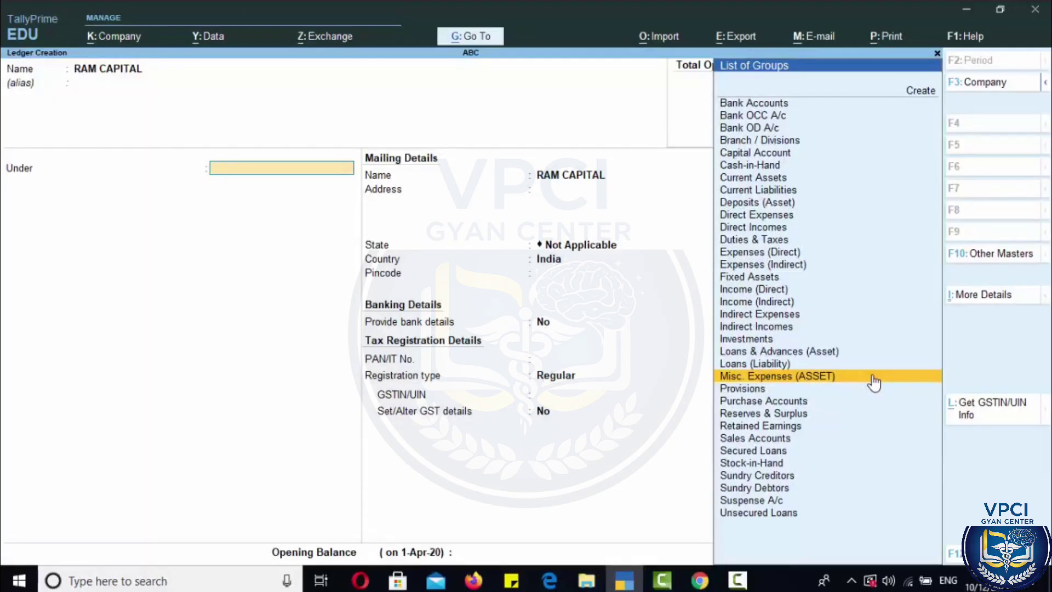
key(Down)
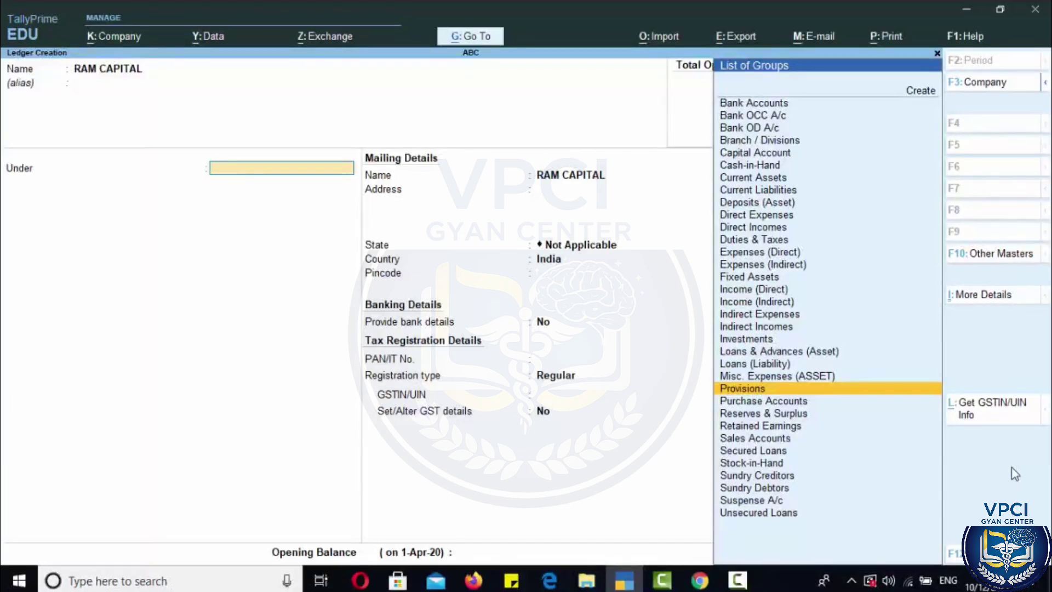
key(Down)
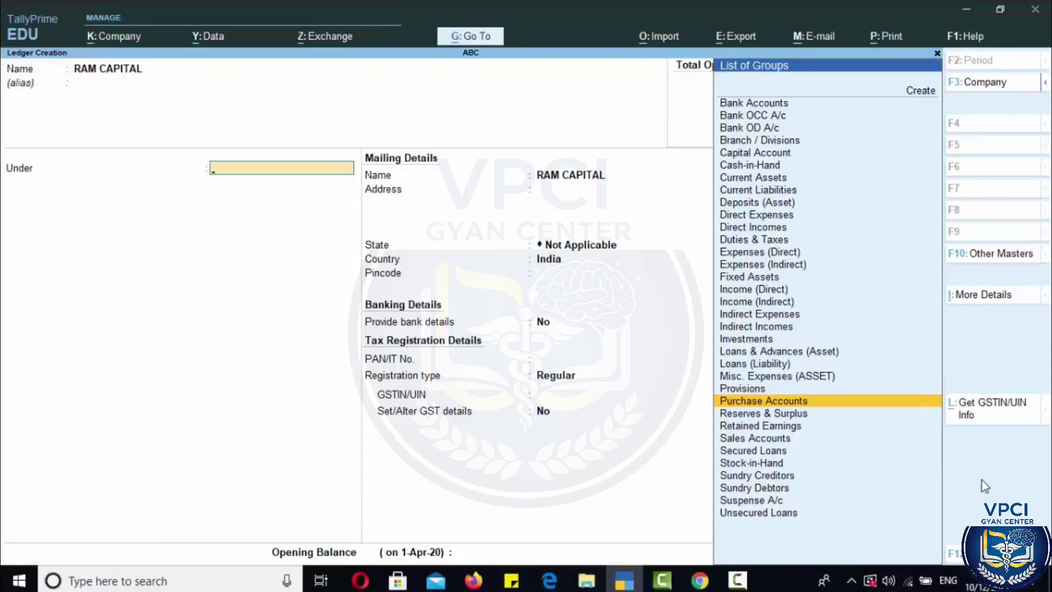
key(Escape)
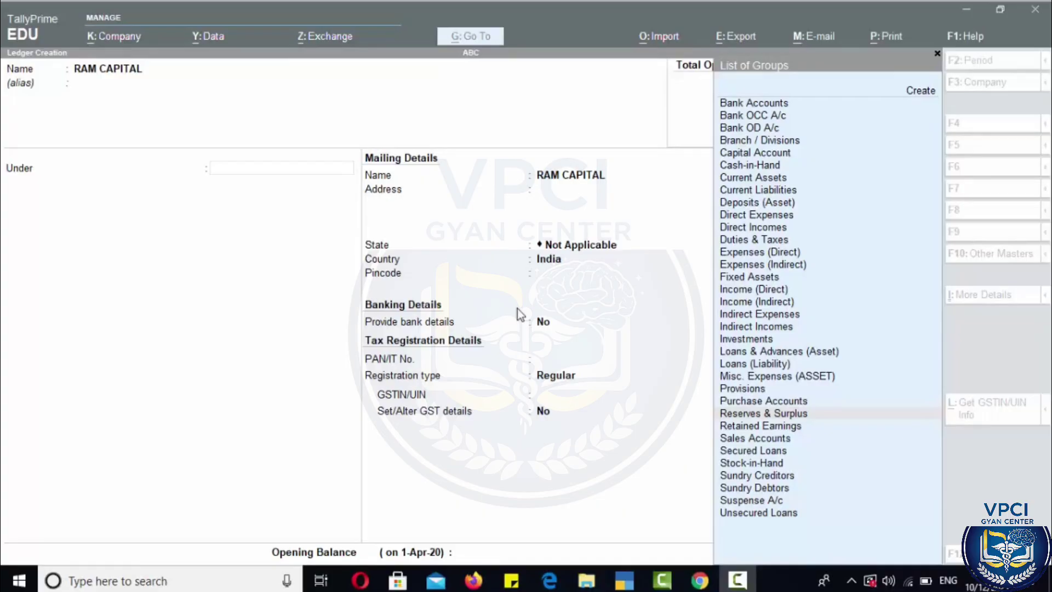
Step: Examine the Sales Accounts, Secured Loans, Unsecured Loans, Sundry Debtors and Suspense A/c groups
click(755, 441)
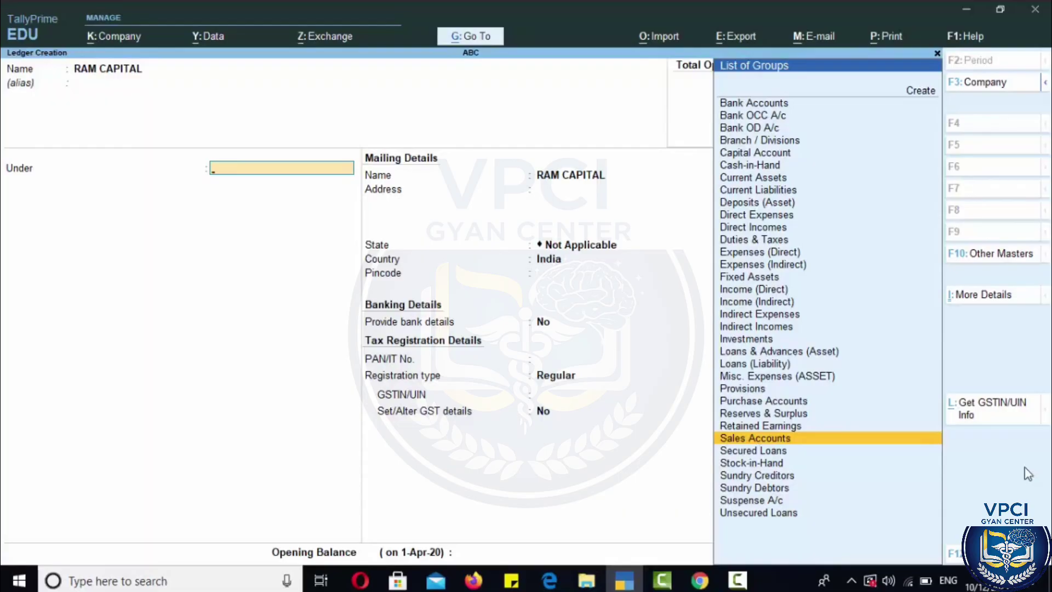
key(Down)
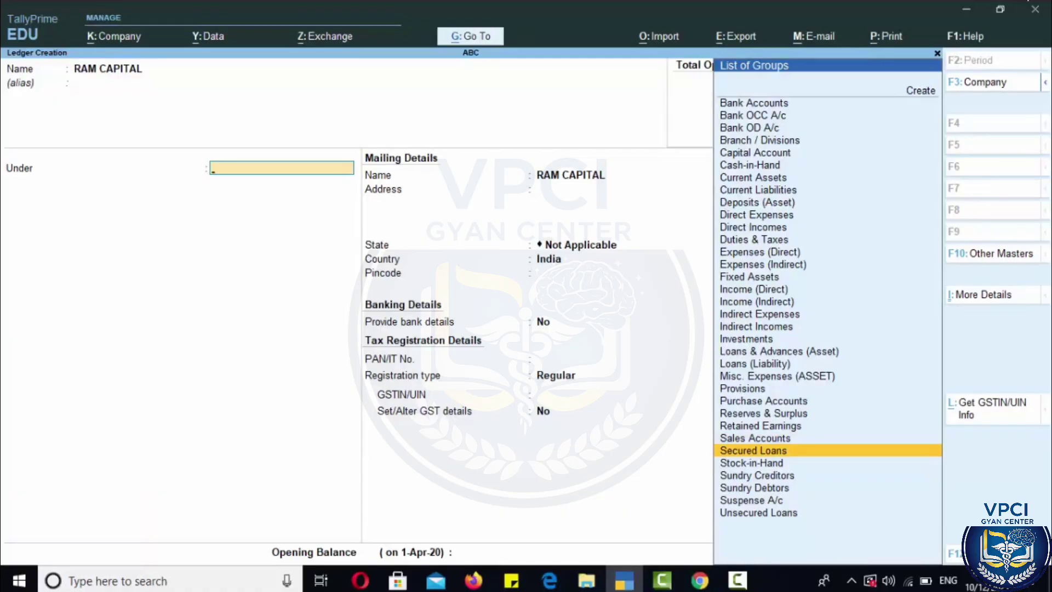
click(730, 513)
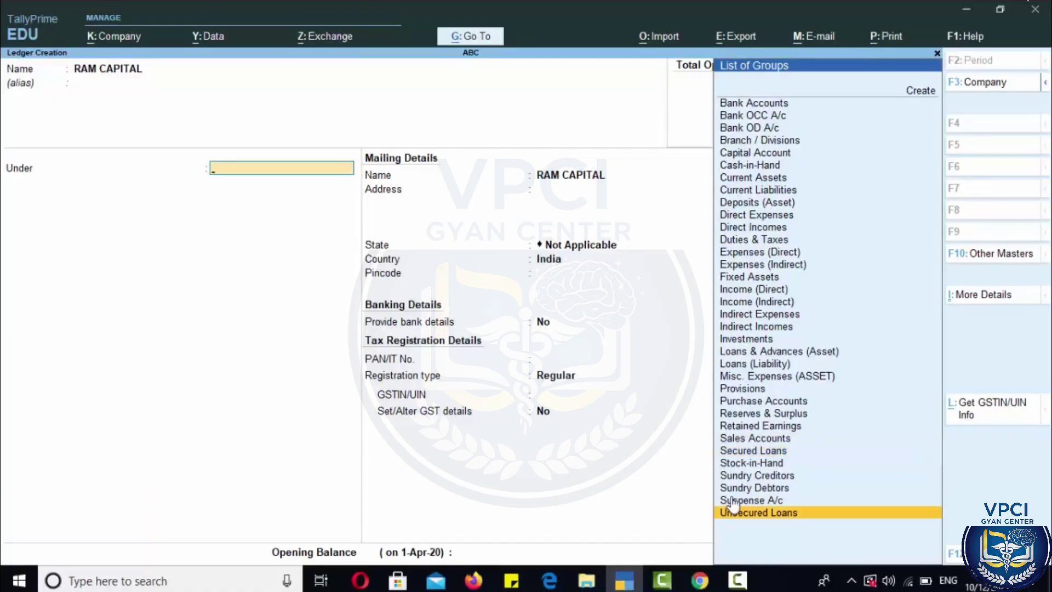
click(728, 452)
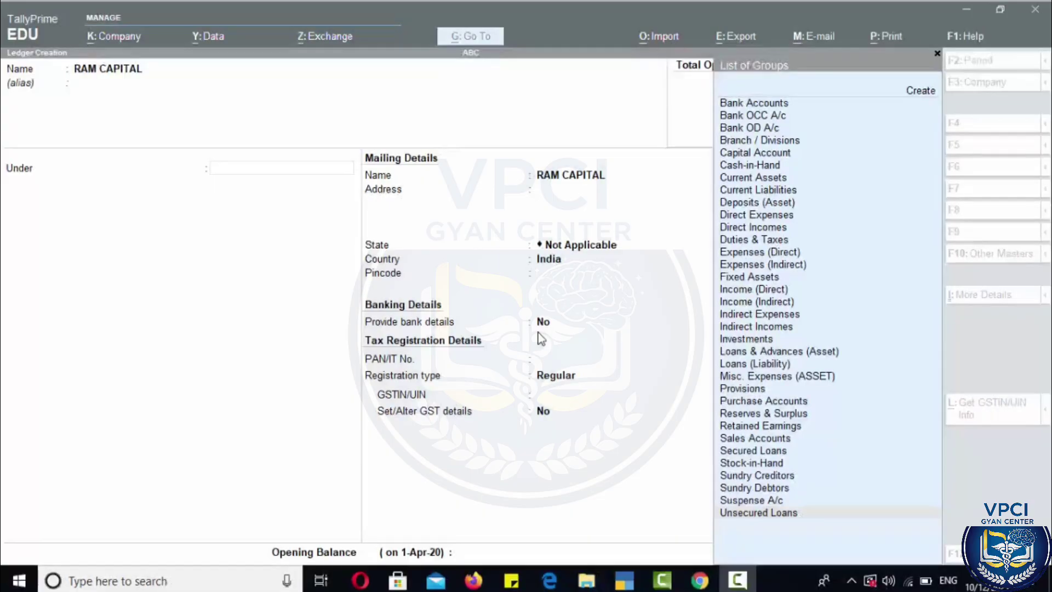
click(724, 512)
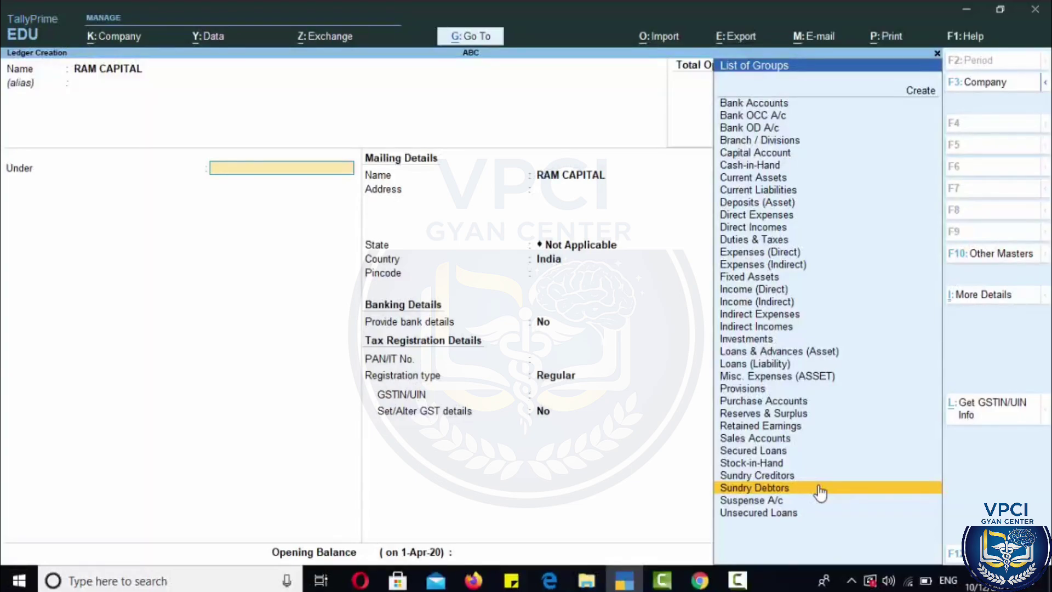
key(Down)
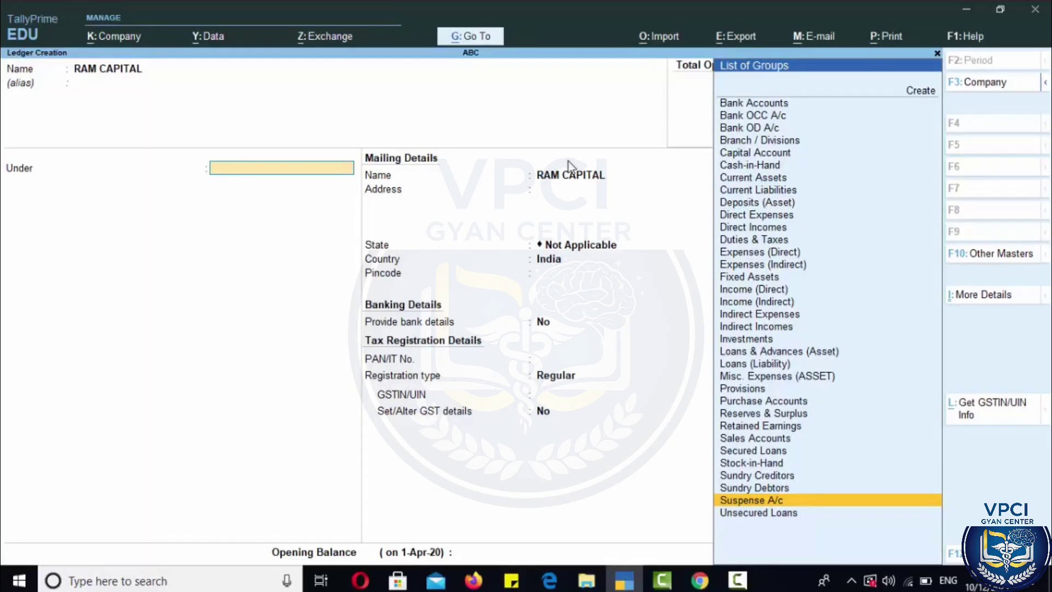
Step: Go back through the list of groups from Suspense A/c to Bank Accounts
key(Up)
key(Up)
key(Up)
key(Up)
key(Up)
key(Up)
key(Up)
key(Up)
key(Up)
key(Up)
key(Up)
key(Up)
key(Up)
key(Up)
key(Up)
key(Up)
key(Up)
key(Up)
key(Up)
key(Up)
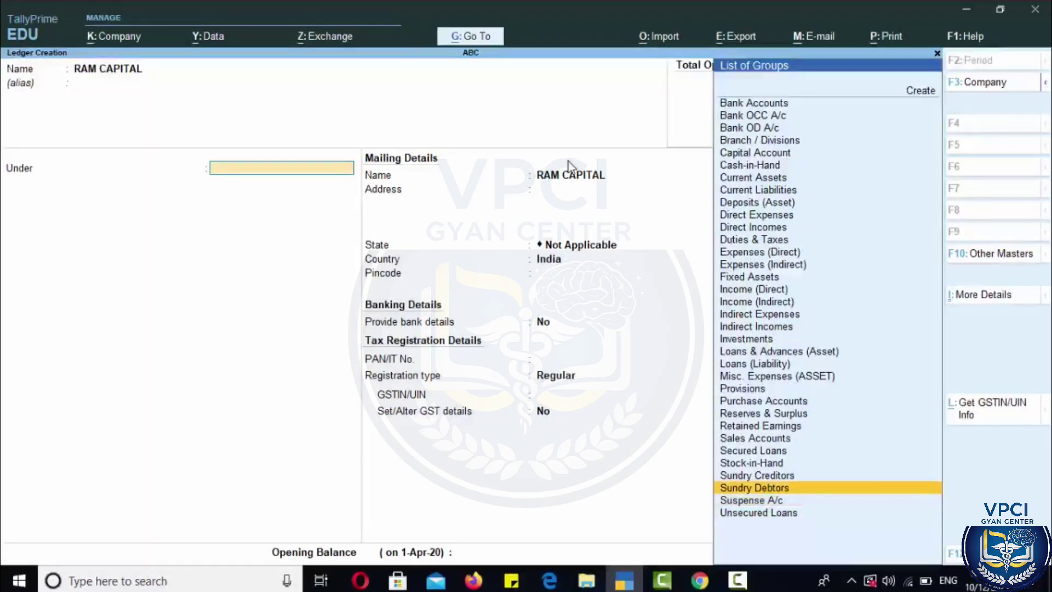
key(Down)
key(Down)
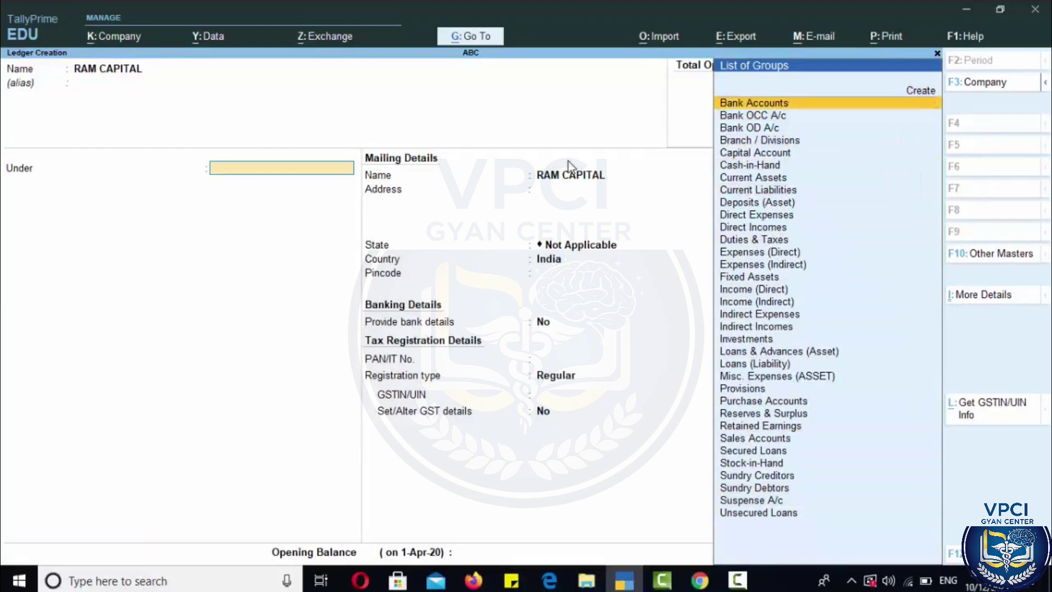